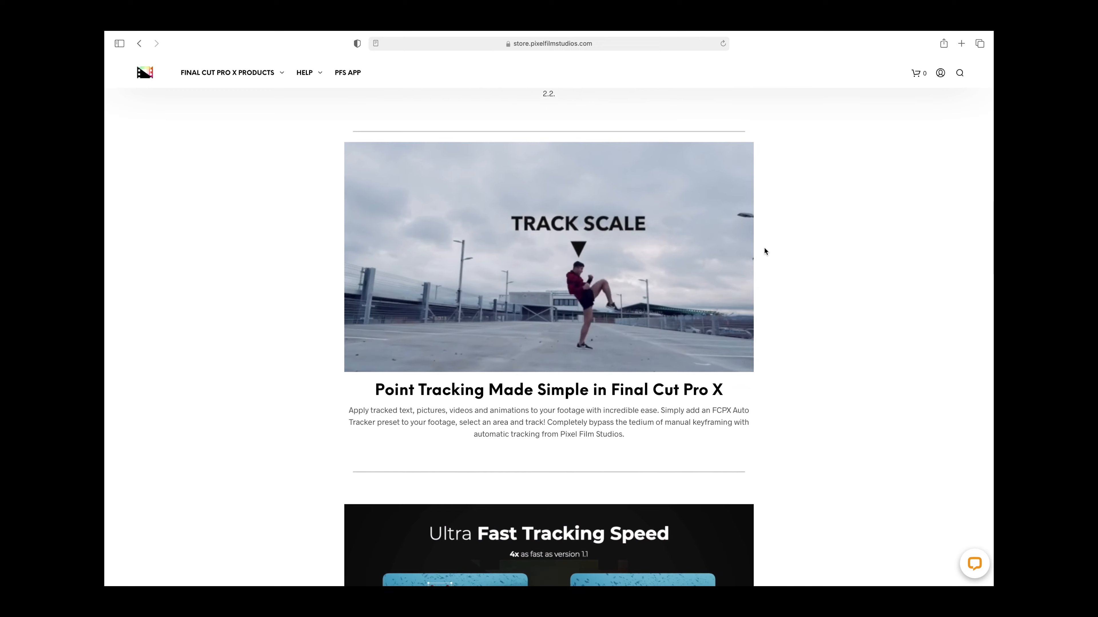
# Step: Look through the Auto Tracker plugin's feature descriptions on its product page
pyautogui.scroll(-20, 764, 248)
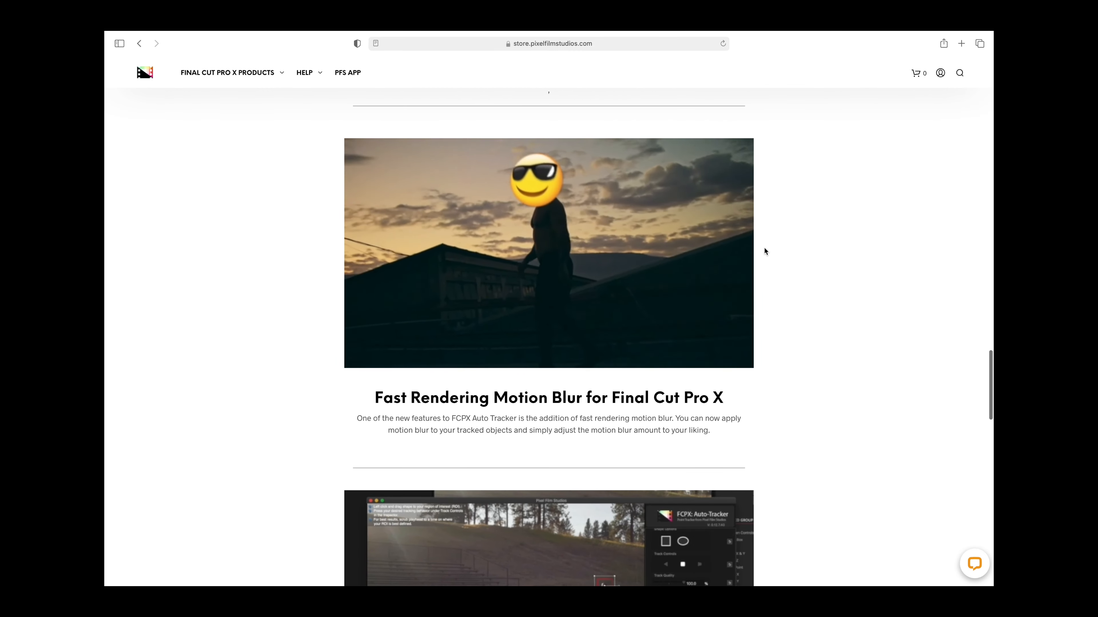
pyautogui.scroll(-15, 764, 248)
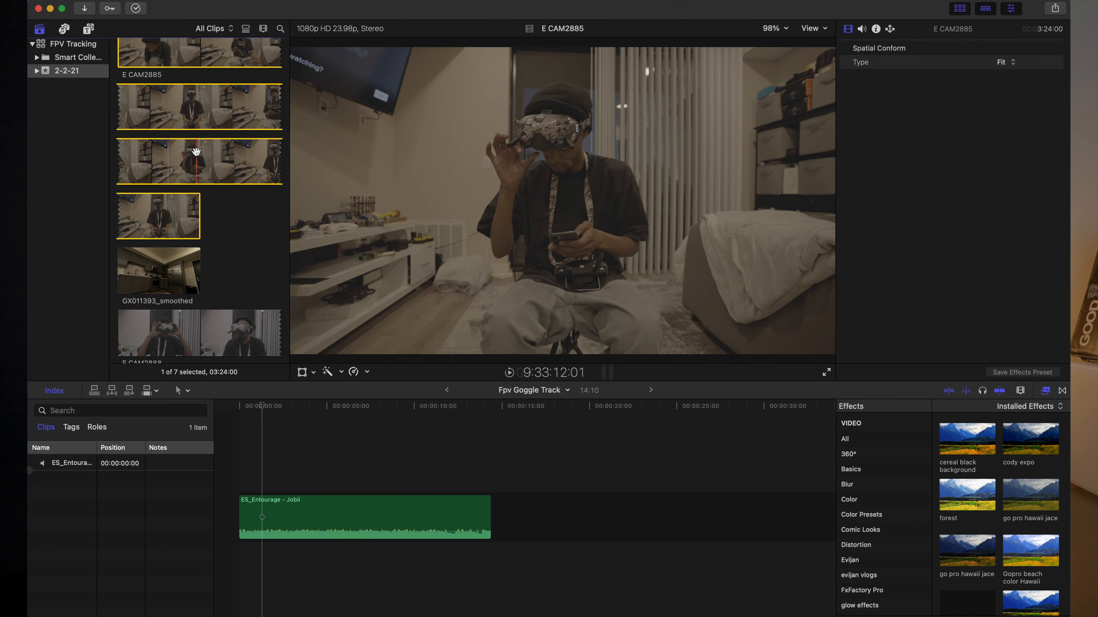
# Step: Create a project named FPV Track 1 and place the E CAM2885 clip at the start of its timeline
pyautogui.press('super+n')
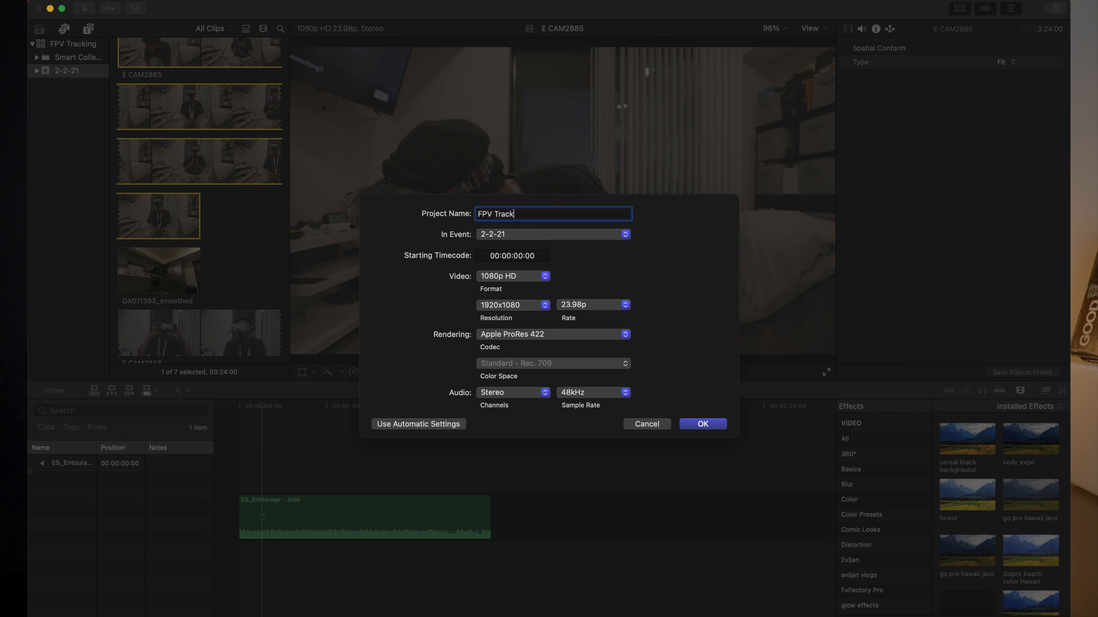
pyautogui.write('FPV Track 1')
pyautogui.press('Return')
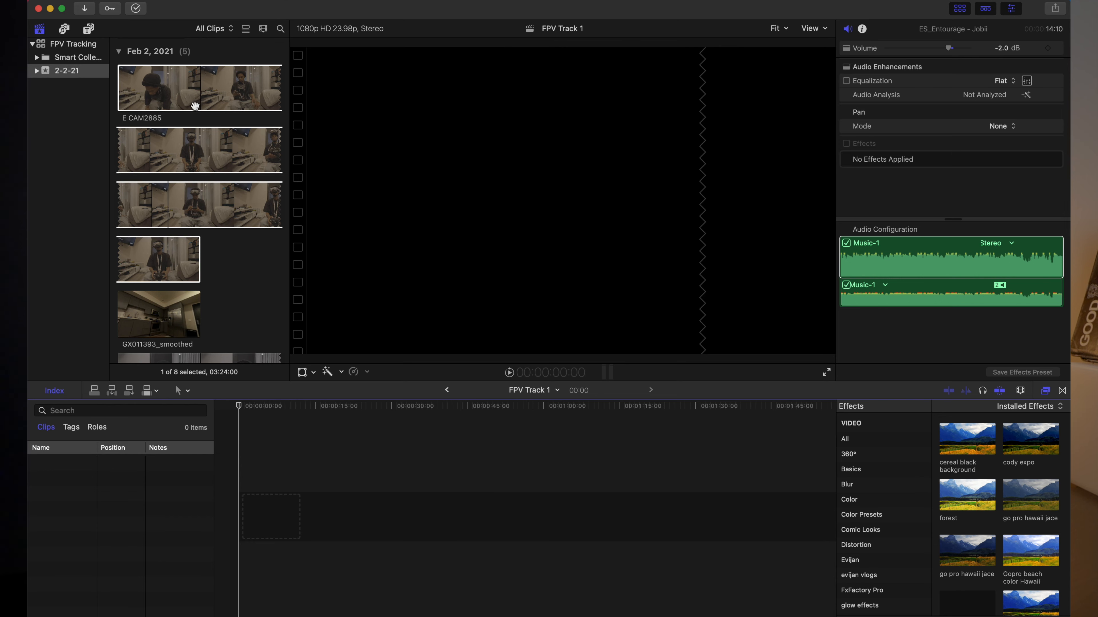
pyautogui.moveTo(195, 106); pyautogui.dragTo(272, 509)
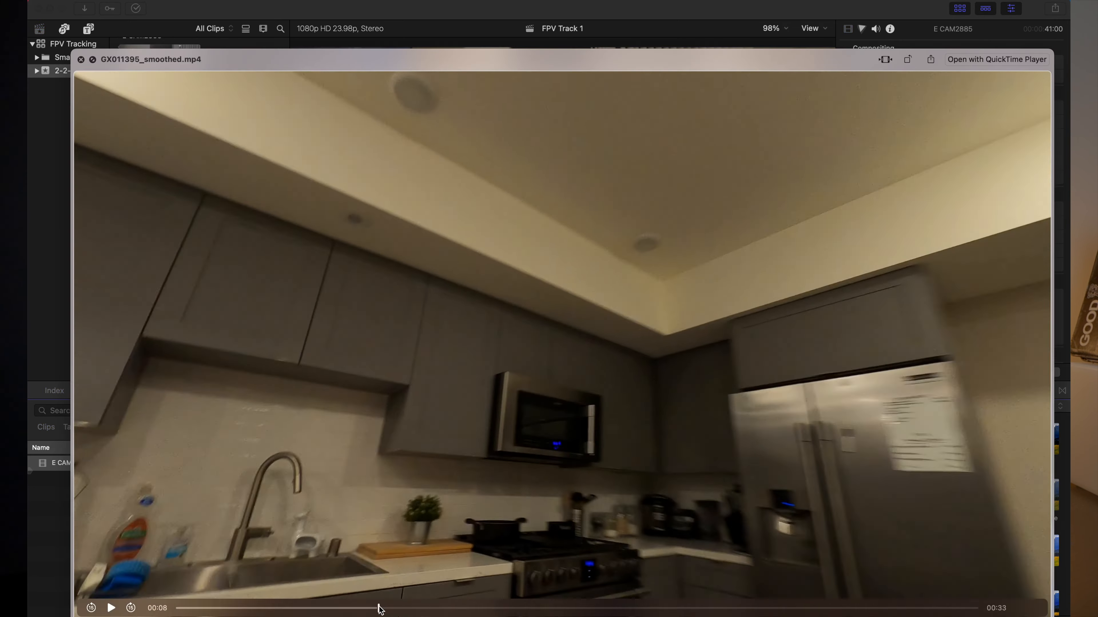
# Step: Preview the GX011395_smoothed drone footage and play the stacked clips in the timeline to check how they line up
pyautogui.moveTo(380, 608); pyautogui.dragTo(581, 608)
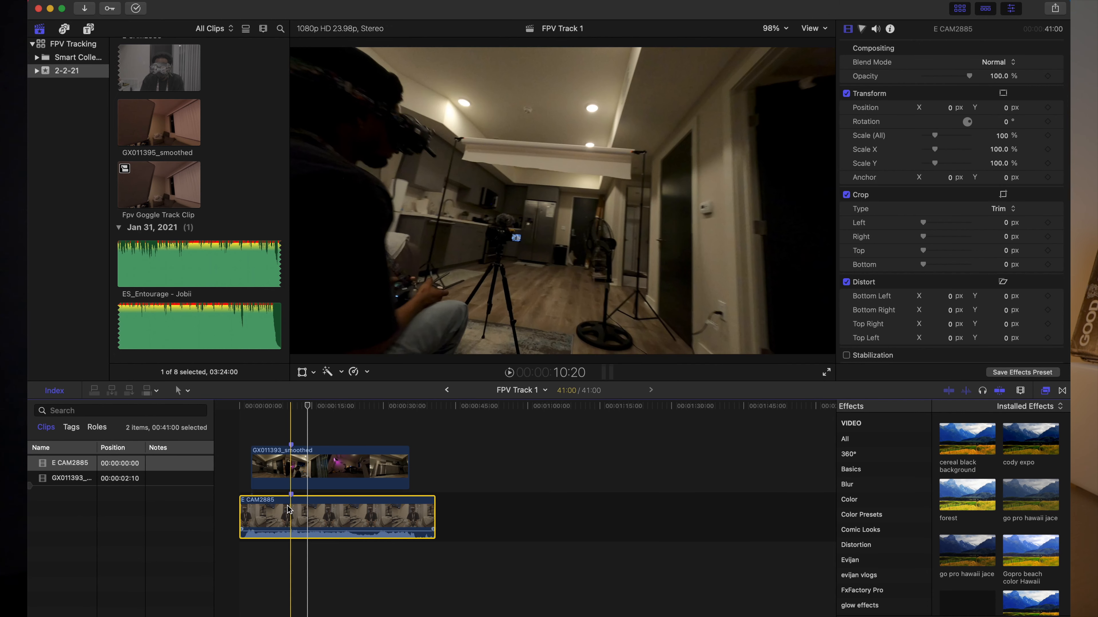
pyautogui.press('space')
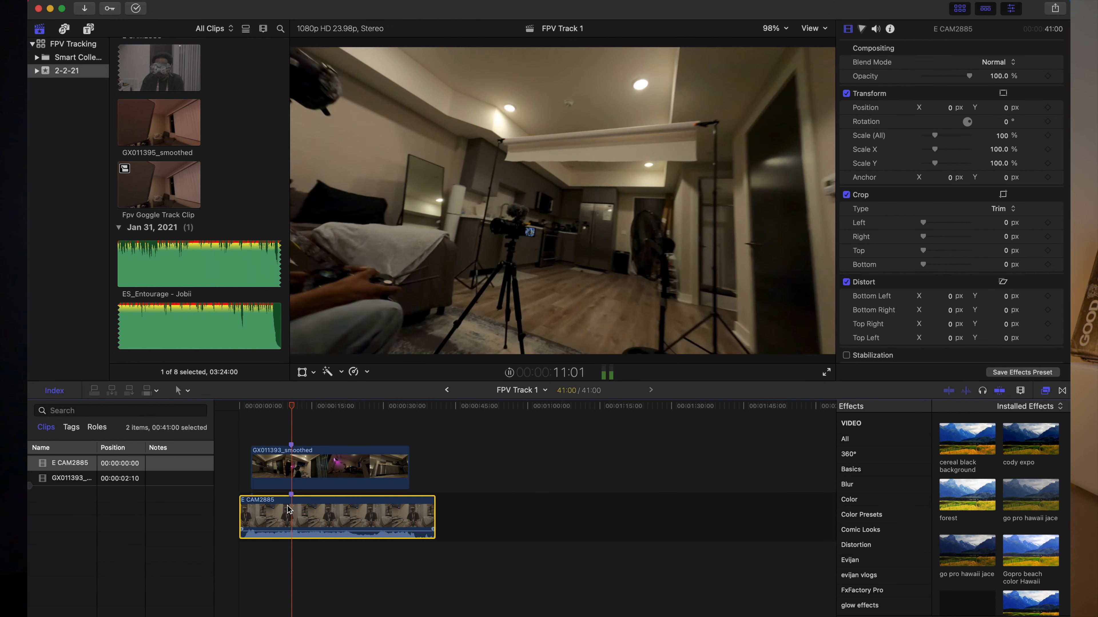
pyautogui.click(312, 469)
pyautogui.moveTo(941, 133); pyautogui.dragTo(936, 137)
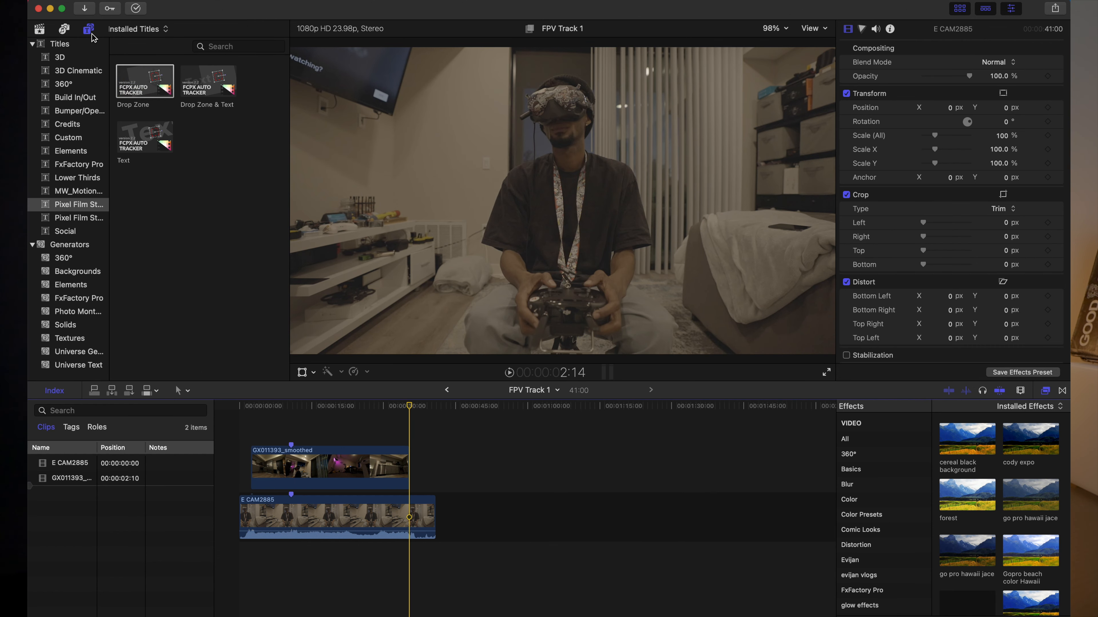
# Step: Add the FCPX Auto Tracker Drop Zone title above the footage and trim it to span the GX011393_smoothed clip
pyautogui.moveTo(135, 73); pyautogui.dragTo(413, 434)
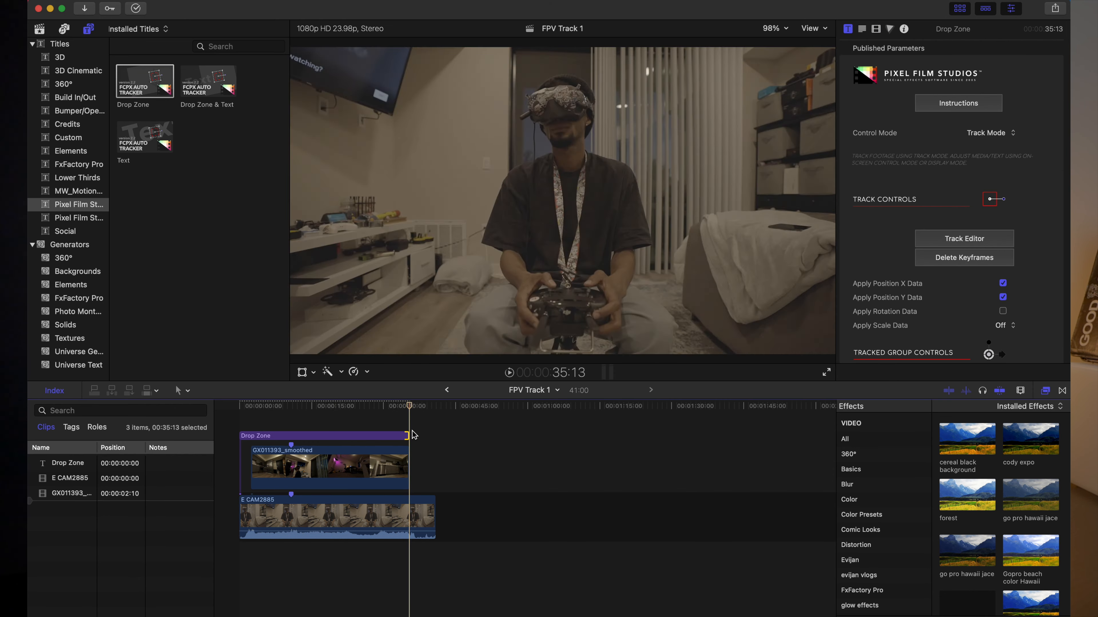
pyautogui.moveTo(241, 435); pyautogui.dragTo(253, 436)
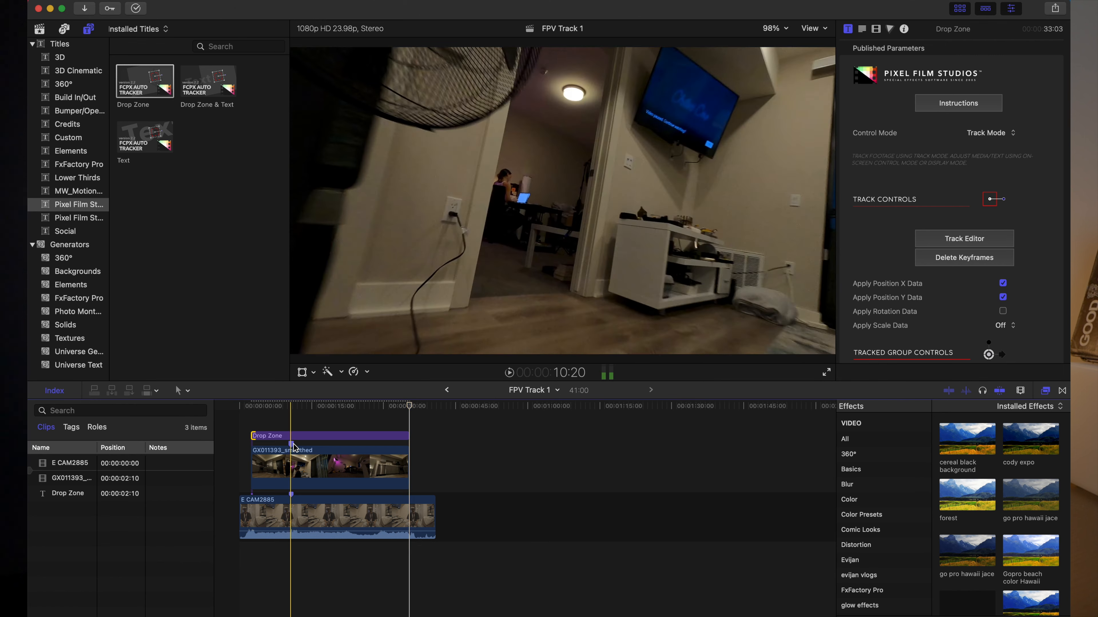
# Step: Move the GX011393_smoothed clip into the main storyline directly after E CAM2885, without a gap between them
pyautogui.click(258, 473)
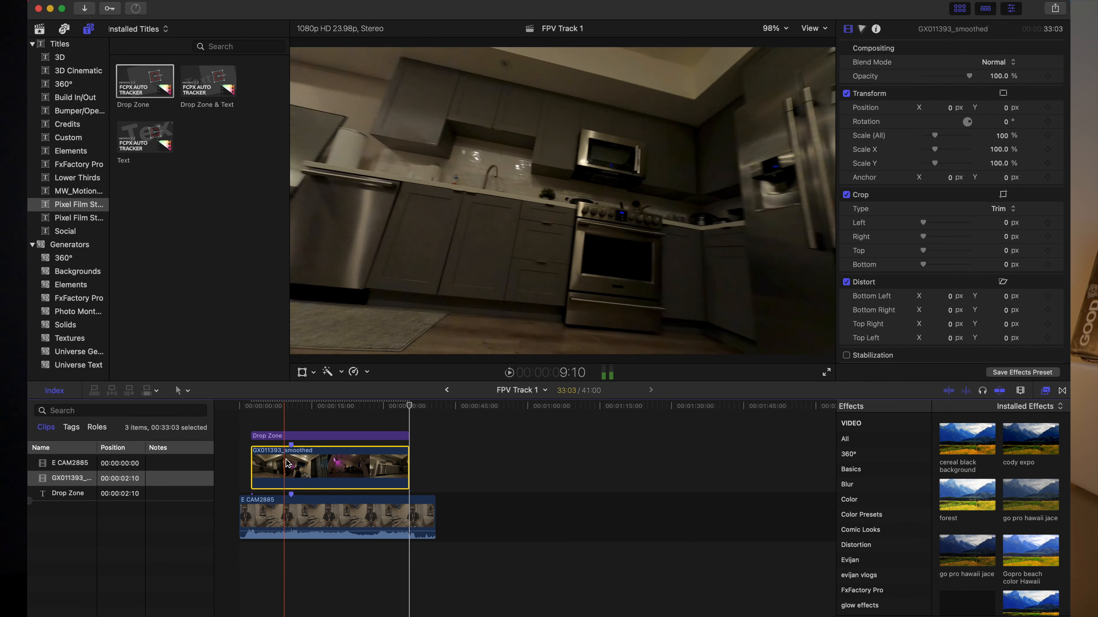
pyautogui.moveTo(292, 460)
pyautogui.mouseDown()
pyautogui.moveTo(365, 445)
pyautogui.moveTo(550, 448)
pyautogui.moveTo(674, 517)
pyautogui.mouseUp()
pyautogui.click(528, 520)
pyautogui.press('BackSpace')
# Step: In the Drop Zone title's track editor, fit the tracking region over the goggles, using 100% track quality and Position + Rotation tracking
pyautogui.click(263, 486)
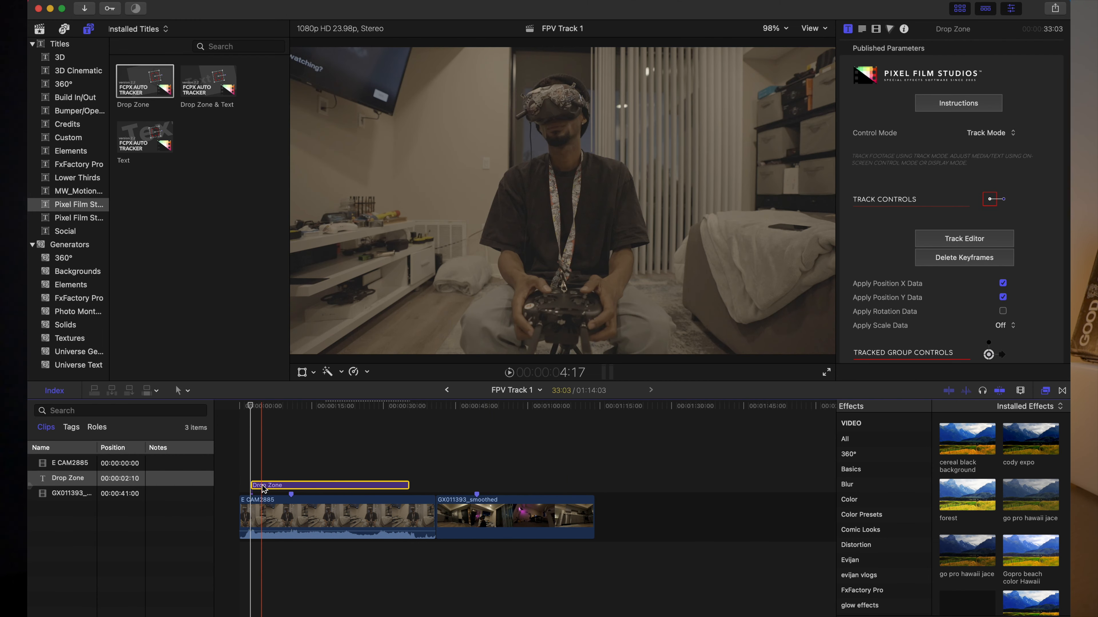
pyautogui.click(944, 239)
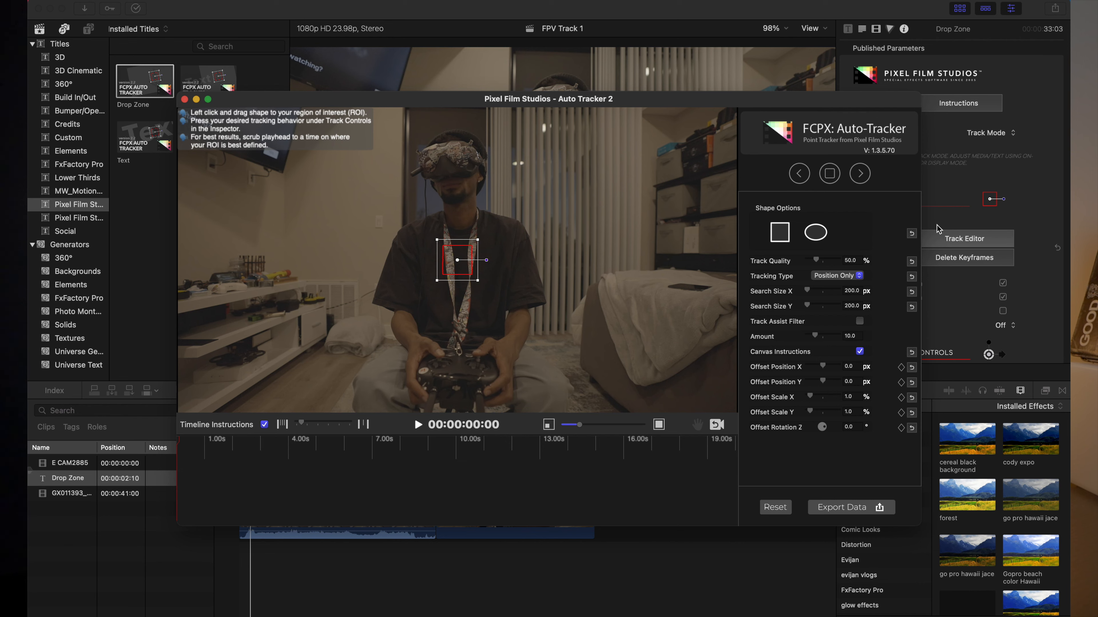
pyautogui.moveTo(478, 283); pyautogui.dragTo(473, 167)
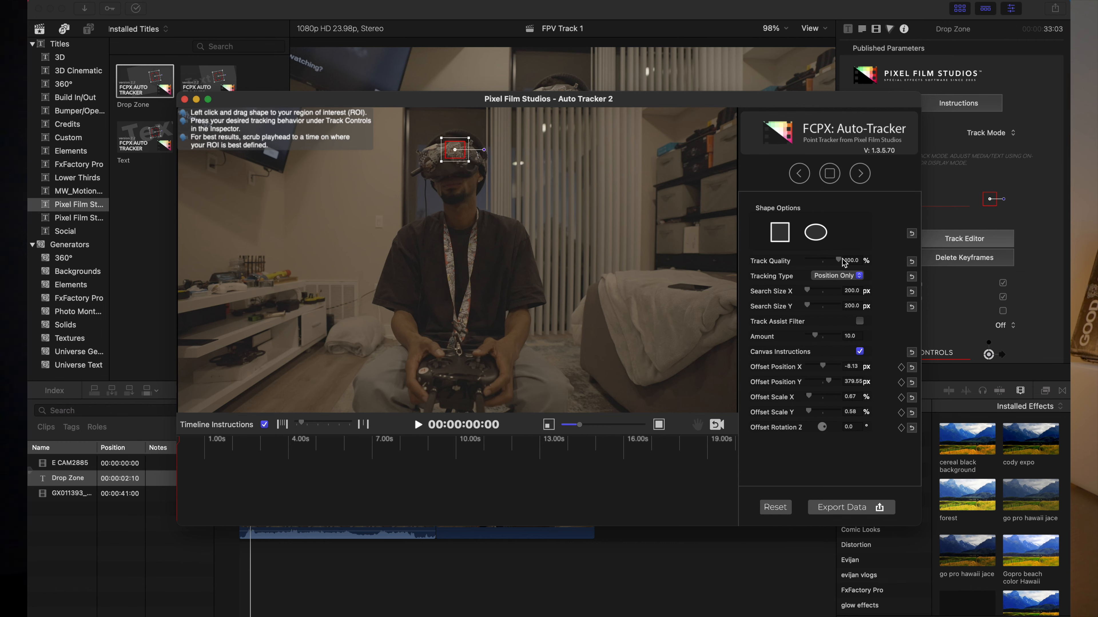
pyautogui.click(846, 276)
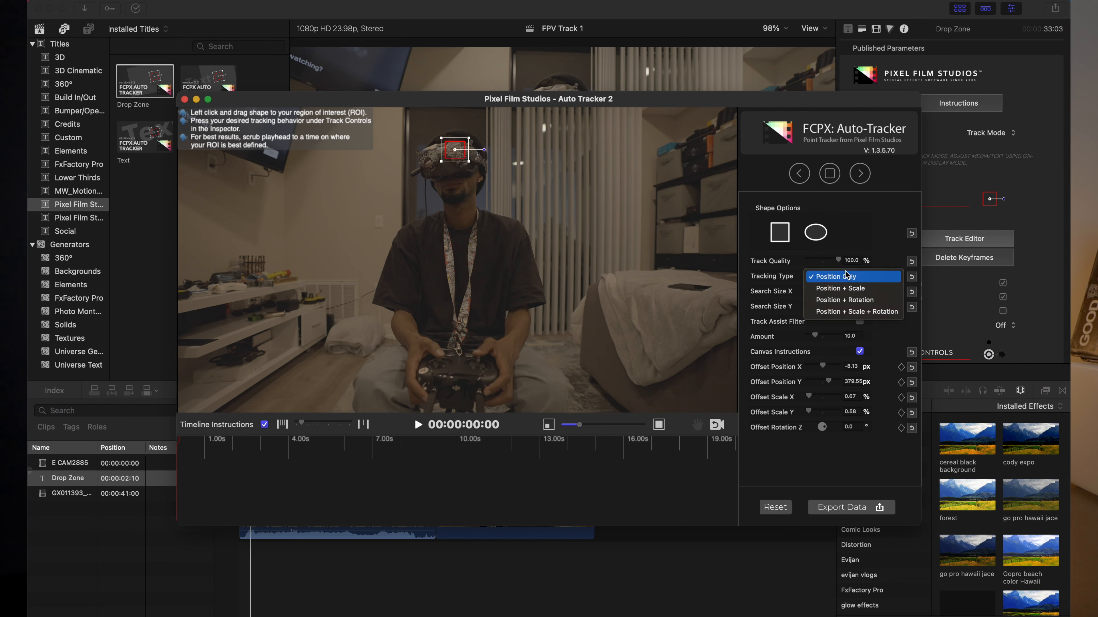
pyautogui.click(844, 300)
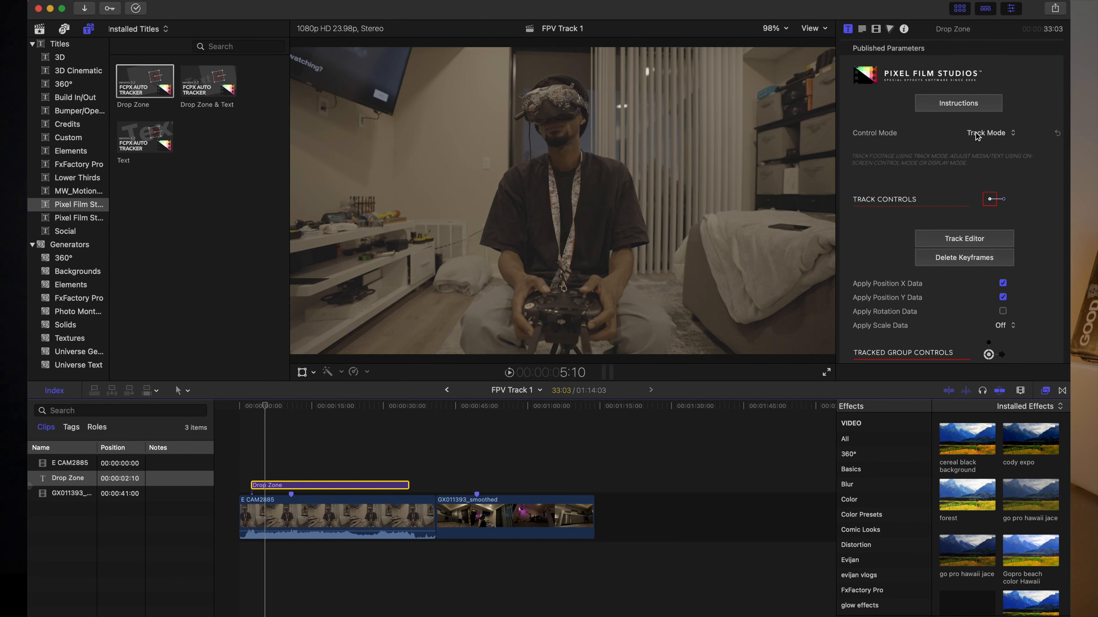
# Step: Turn the GX011393_smoothed clip into a compound clip named FPV Track 1 Clip in event 2-2-21
pyautogui.click(481, 518)
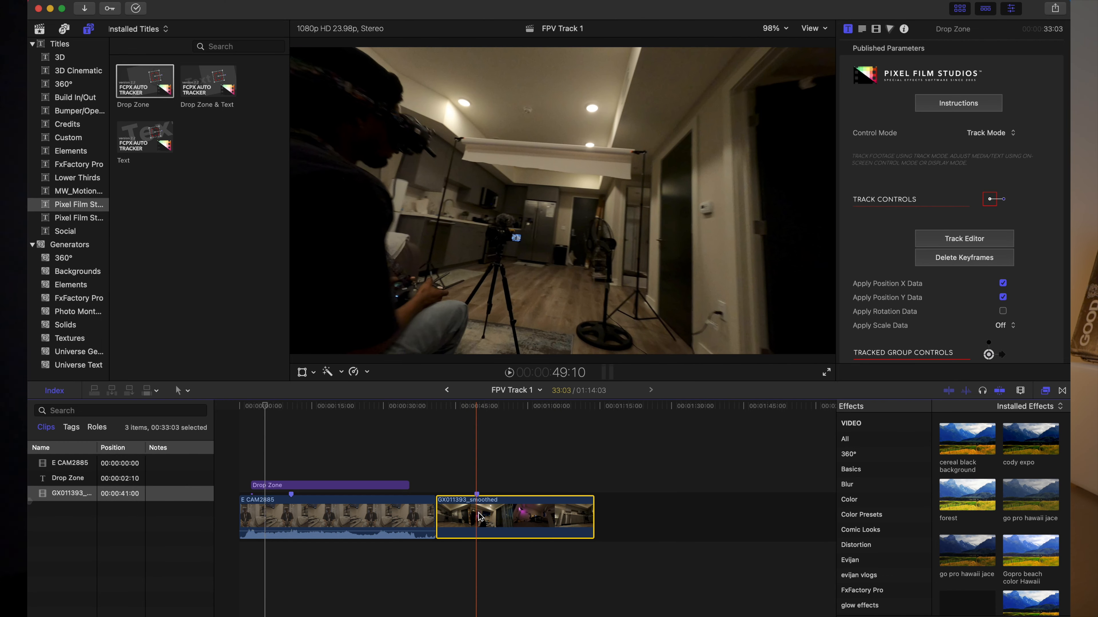
pyautogui.rightClick(480, 517)
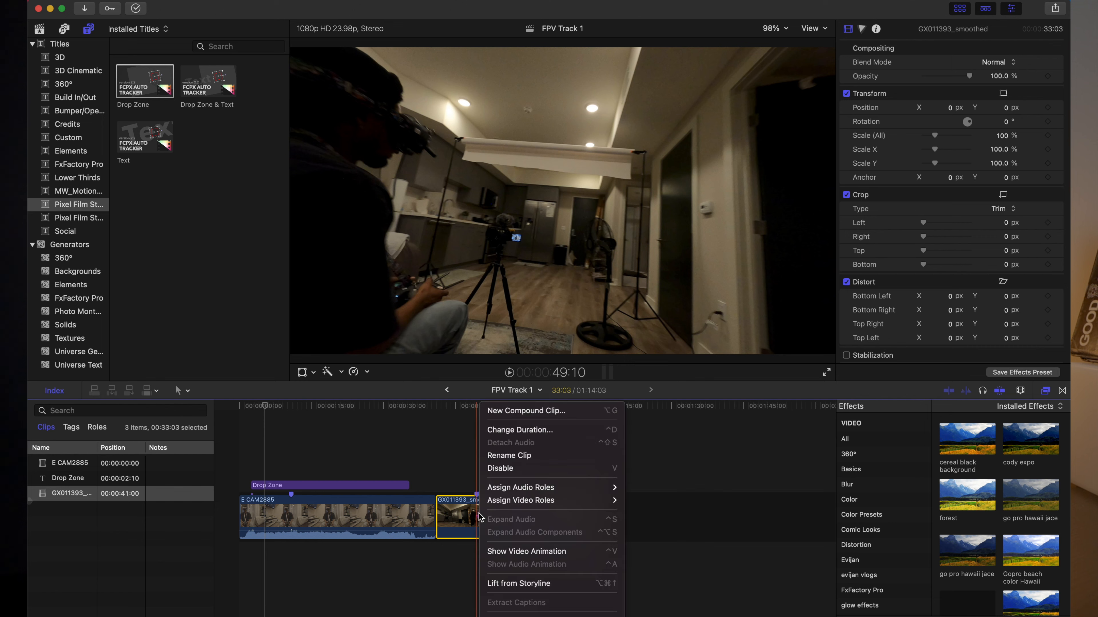
pyautogui.click(528, 409)
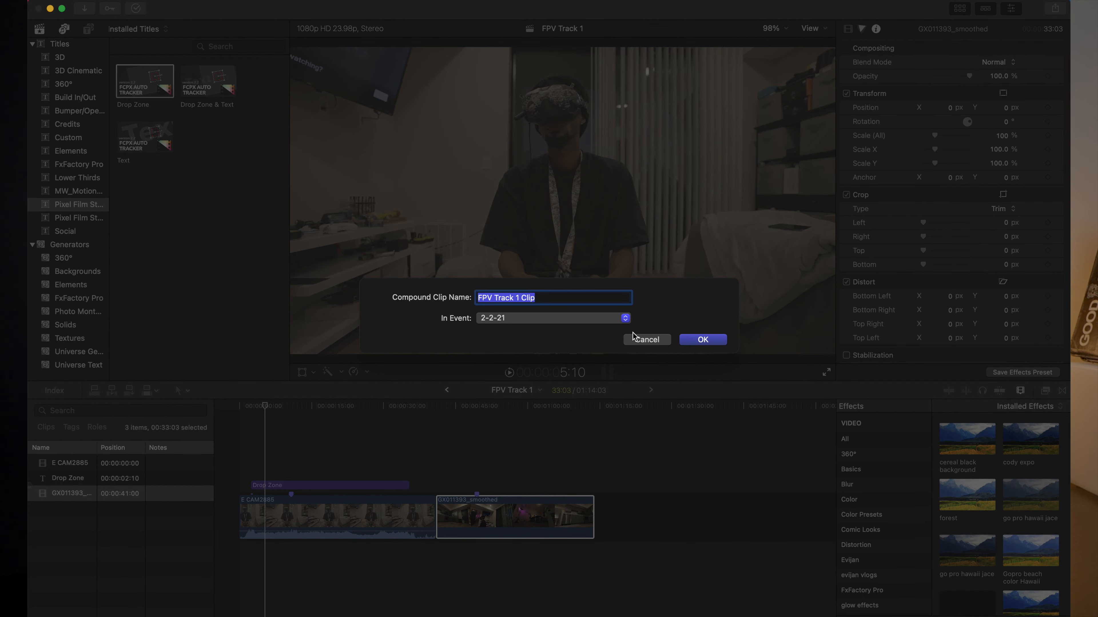
pyautogui.click(696, 342)
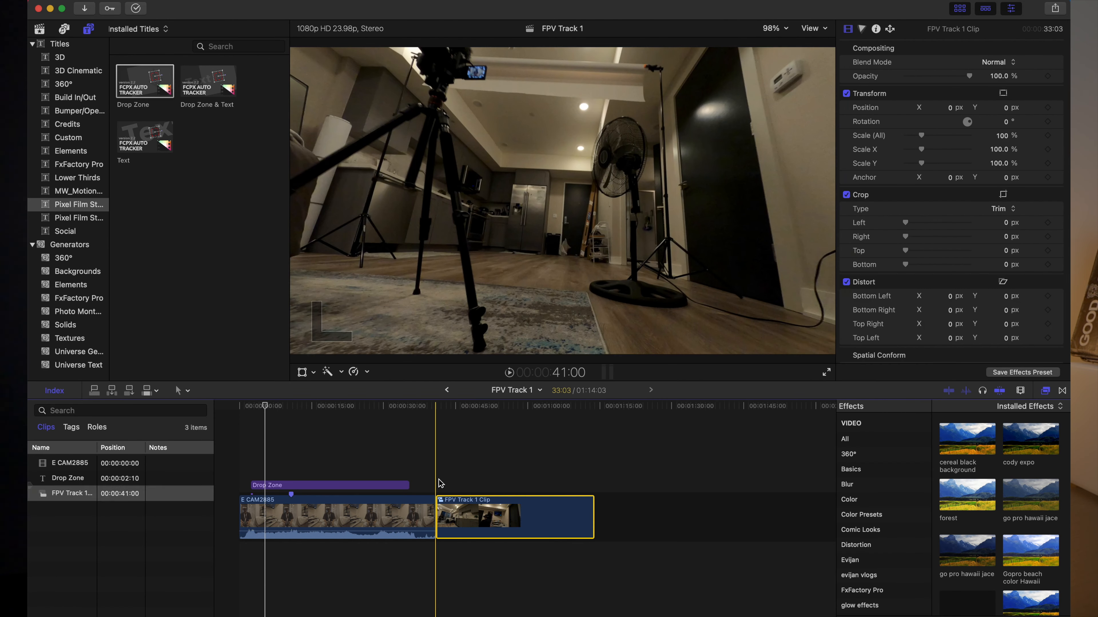
pyautogui.click(439, 481)
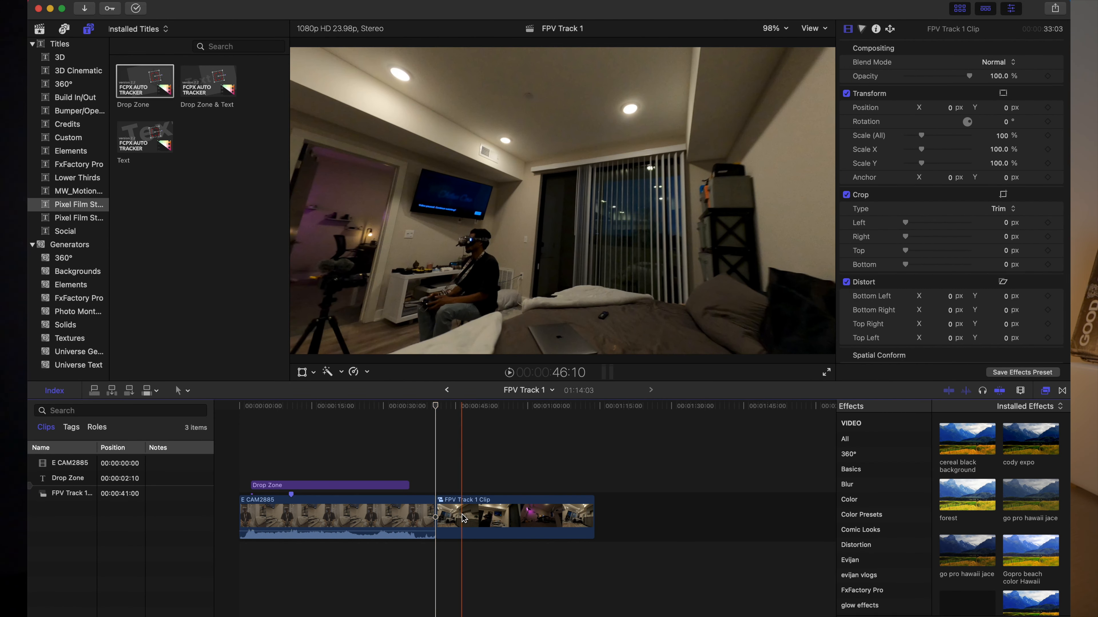
# Step: Fill the Drop Zone title's image well with the start of FPV Track 1 Clip and preview the result full screen
pyautogui.click(250, 458)
pyautogui.click(257, 484)
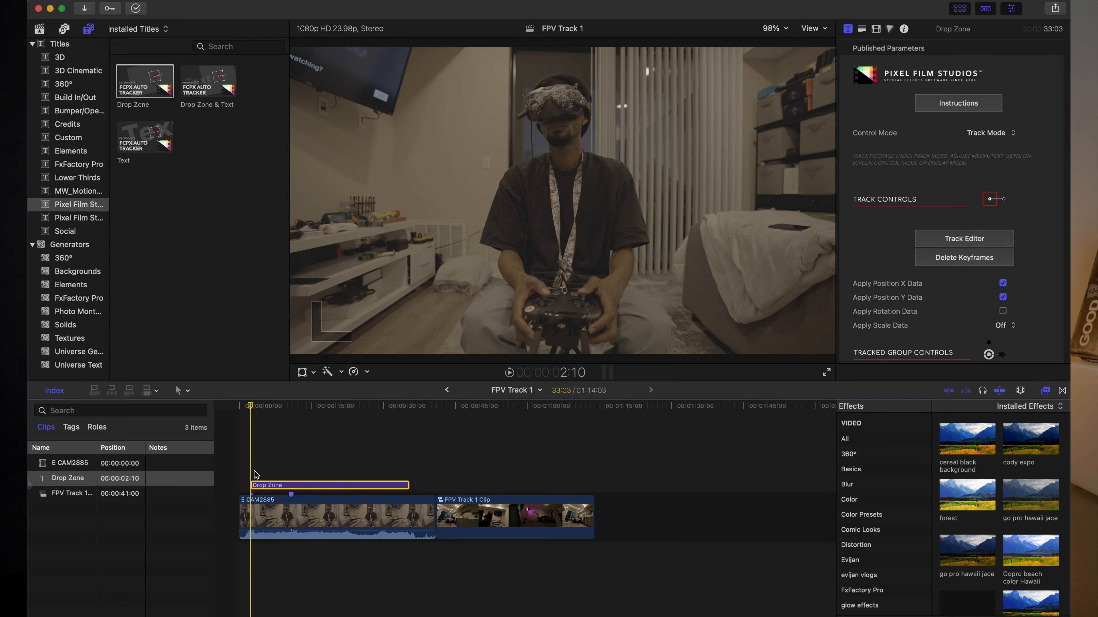
pyautogui.scroll(-5, 981, 237)
pyautogui.scroll(-12, 980, 237)
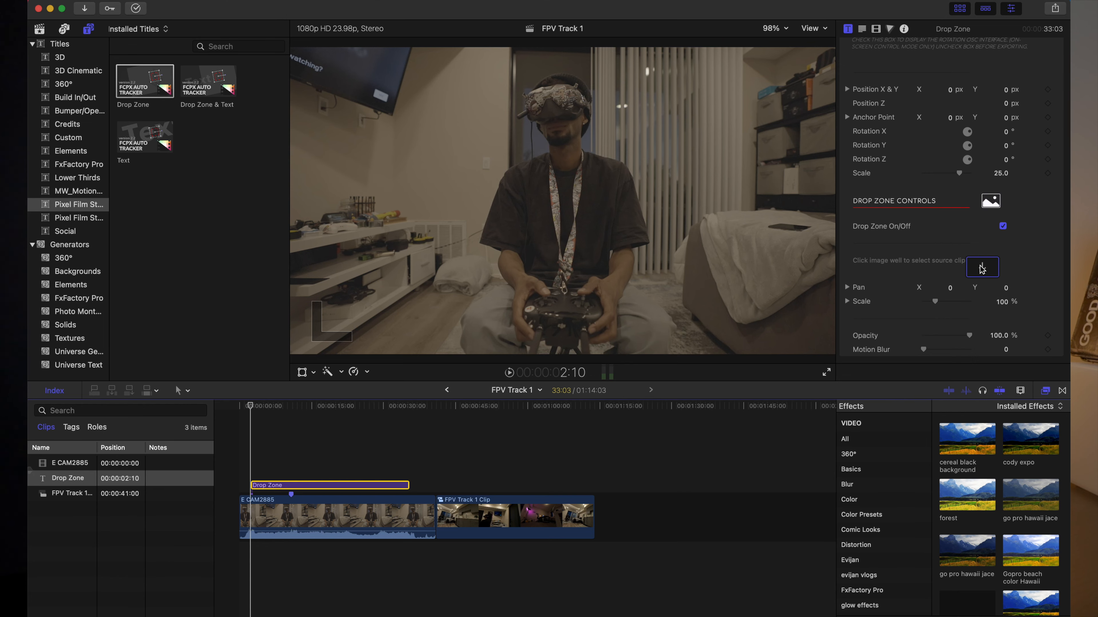
pyautogui.click(982, 268)
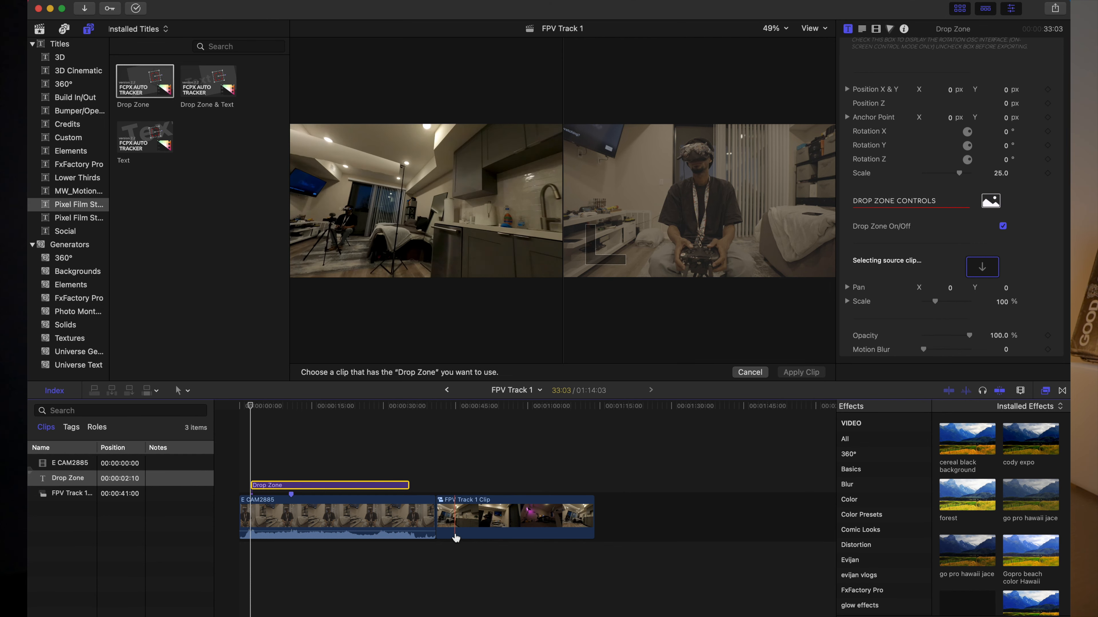
pyautogui.click(438, 530)
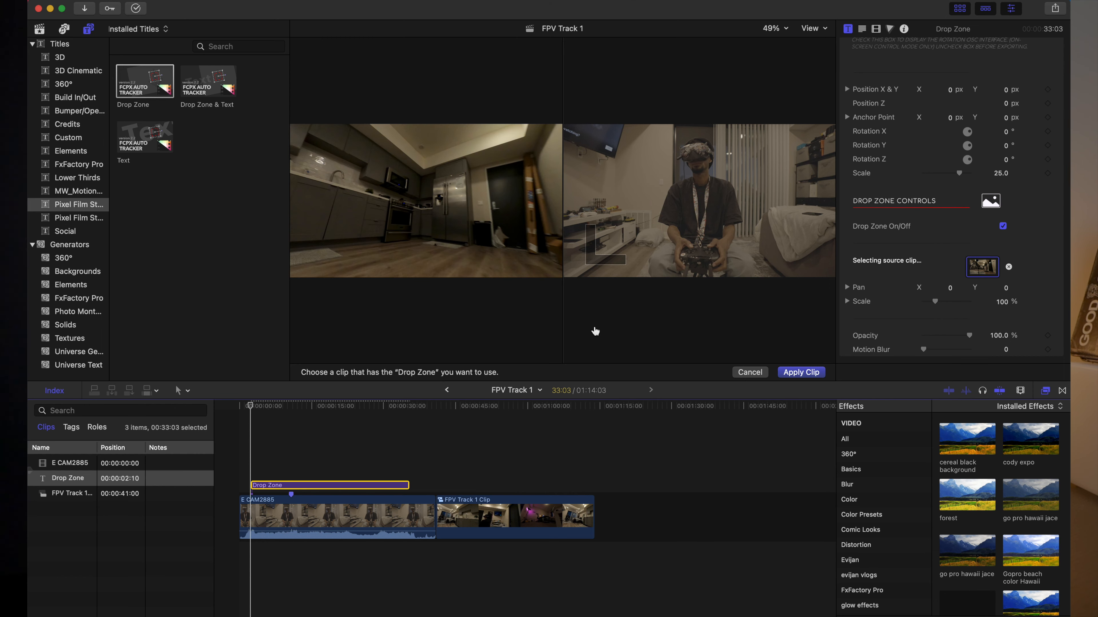
pyautogui.click(797, 373)
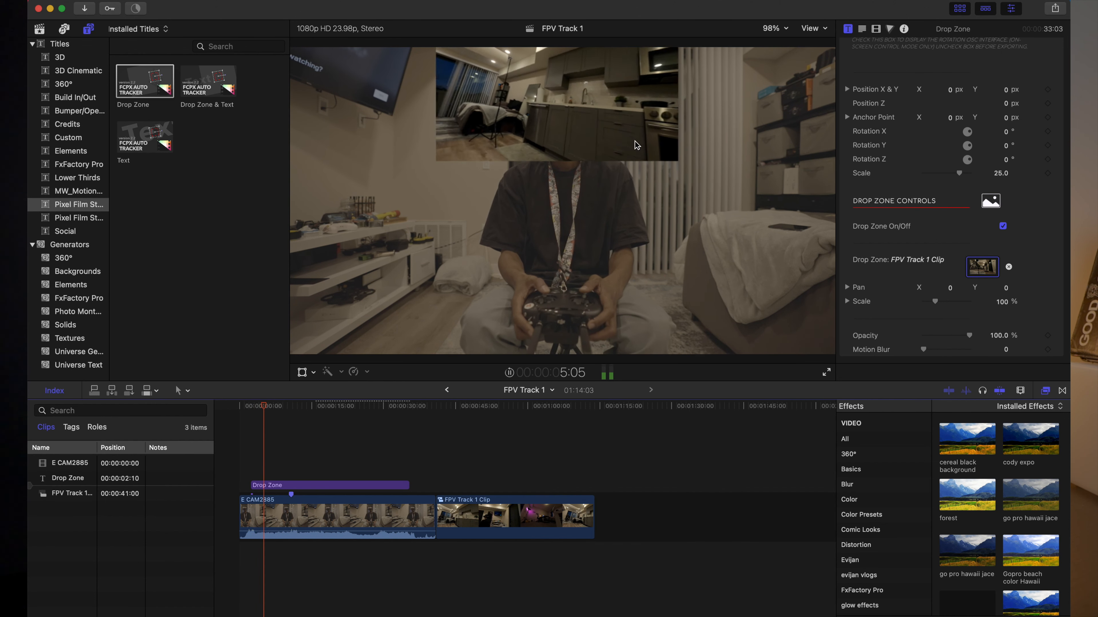
pyautogui.click(827, 374)
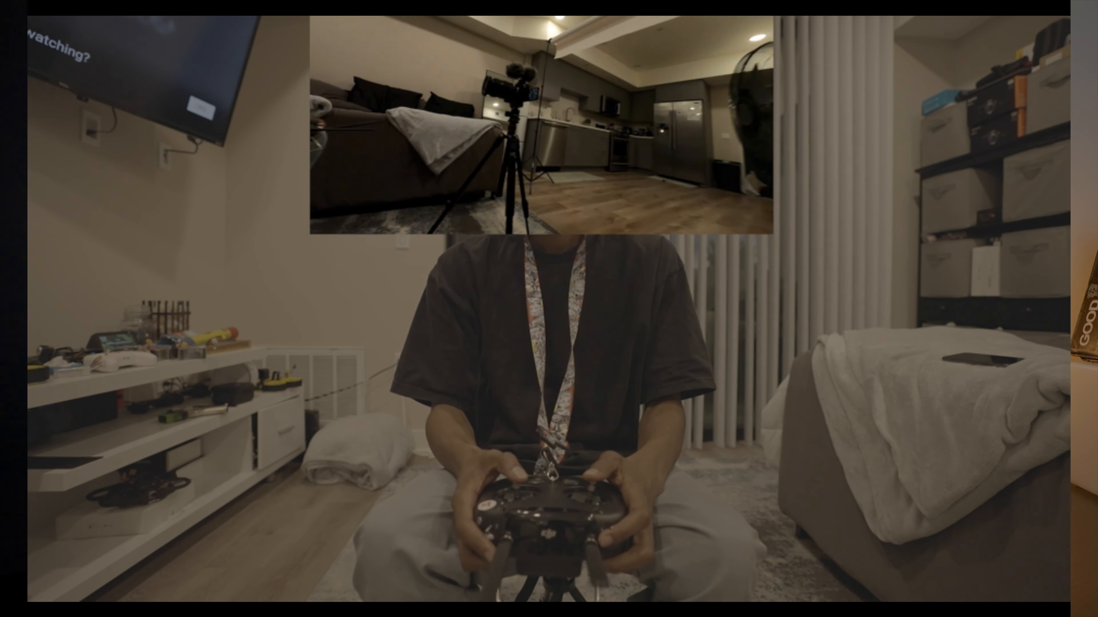
pyautogui.press('Escape')
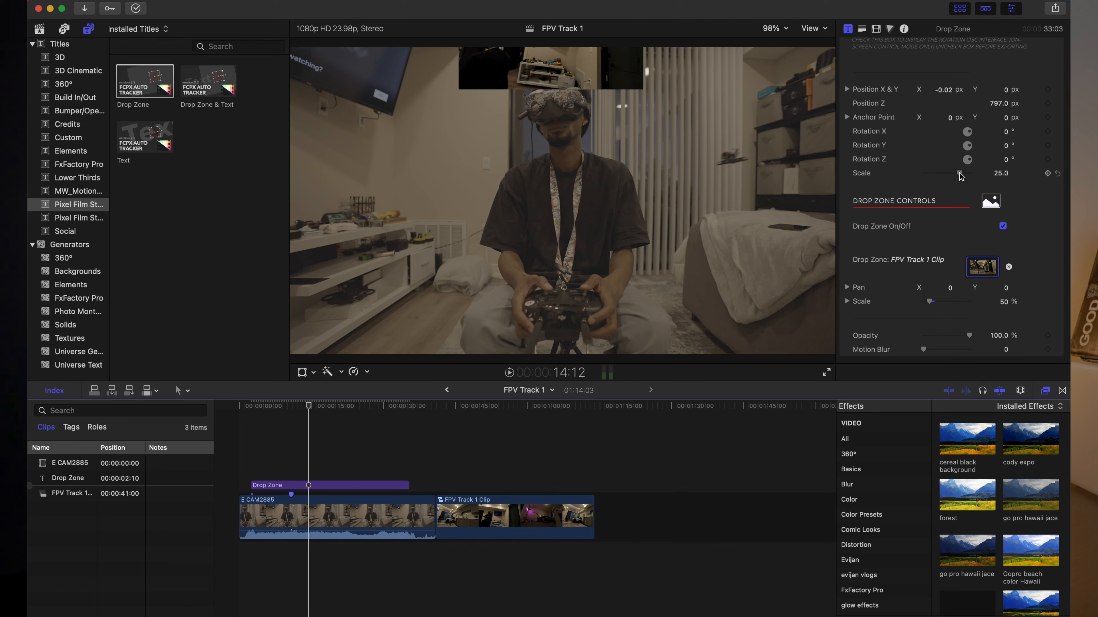
# Step: Set the tracked drop zone's position to X -0.04 px and Y -0.12 px, and its scale to 11
pyautogui.moveTo(943, 89); pyautogui.dragTo(944, 89)
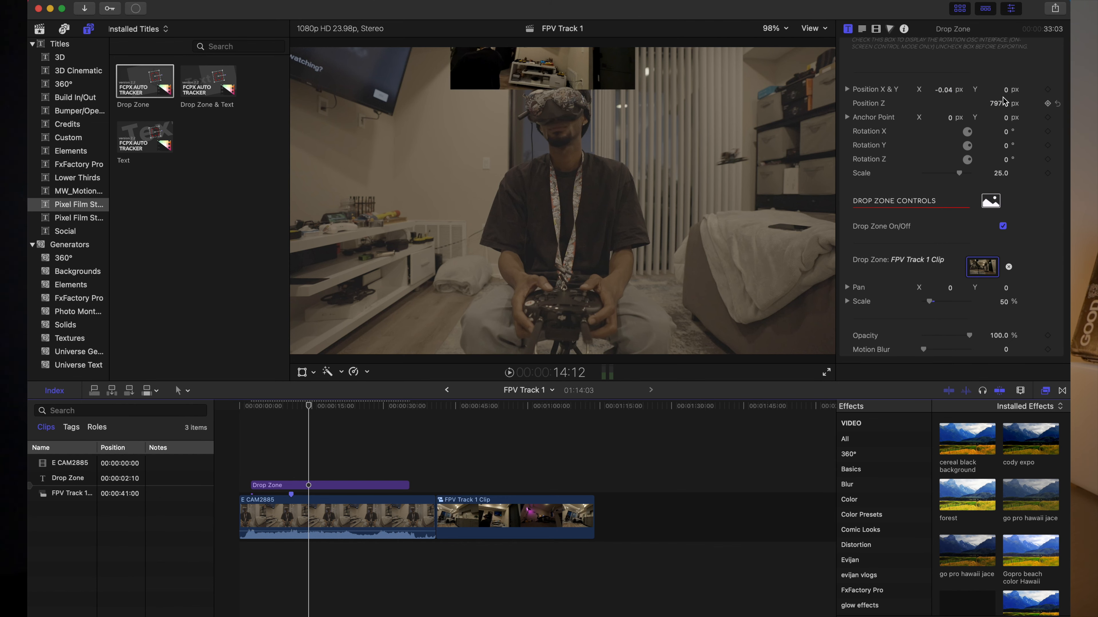
pyautogui.press('space')
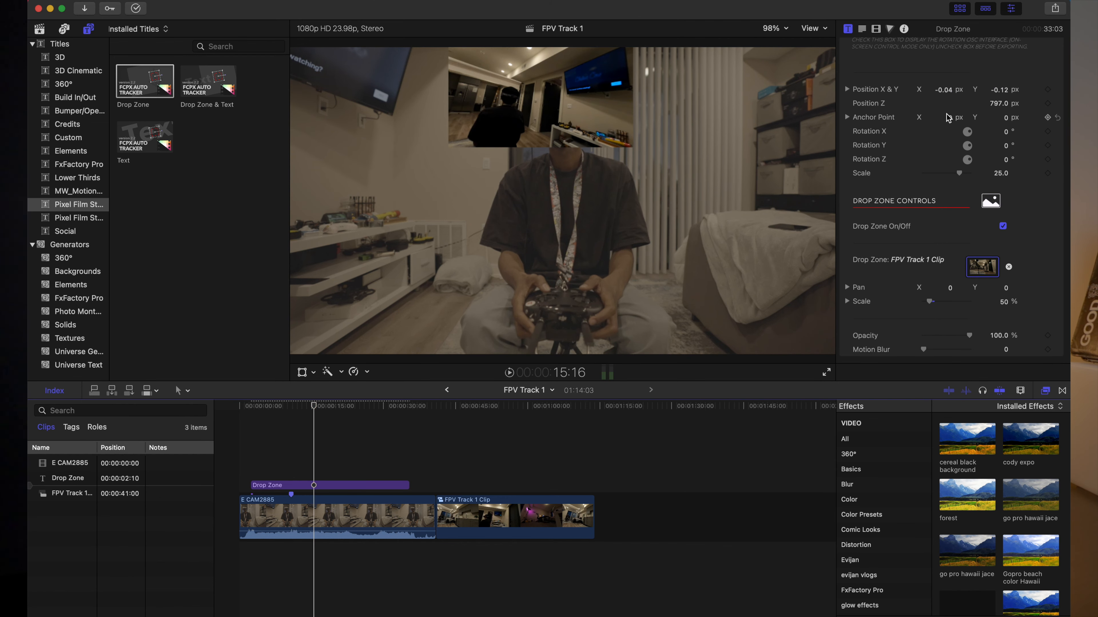
pyautogui.moveTo(959, 173); pyautogui.dragTo(944, 173)
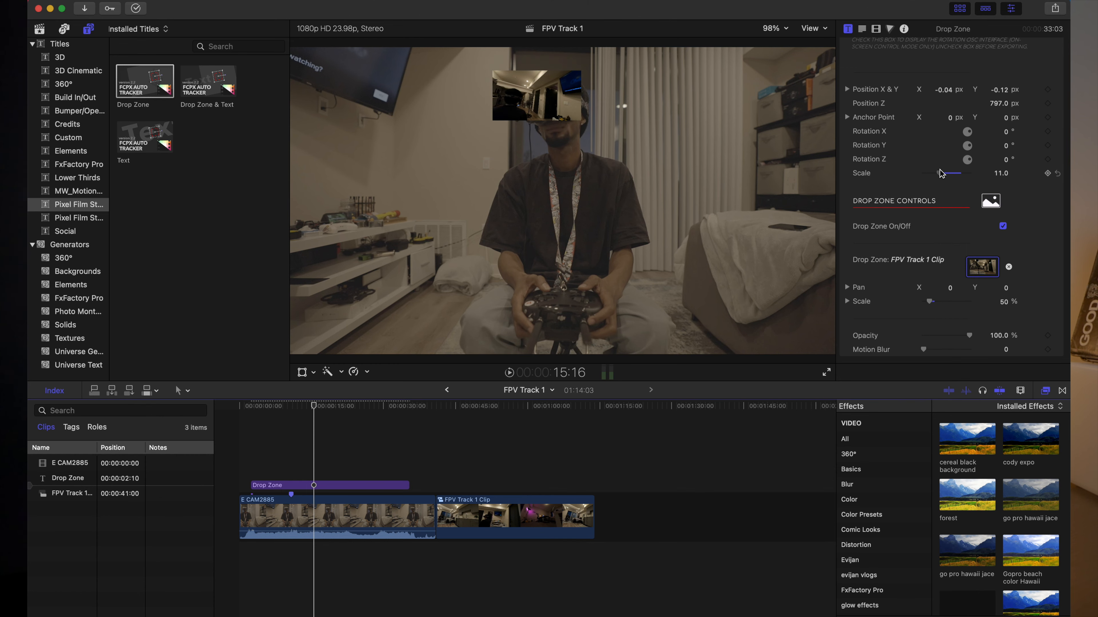